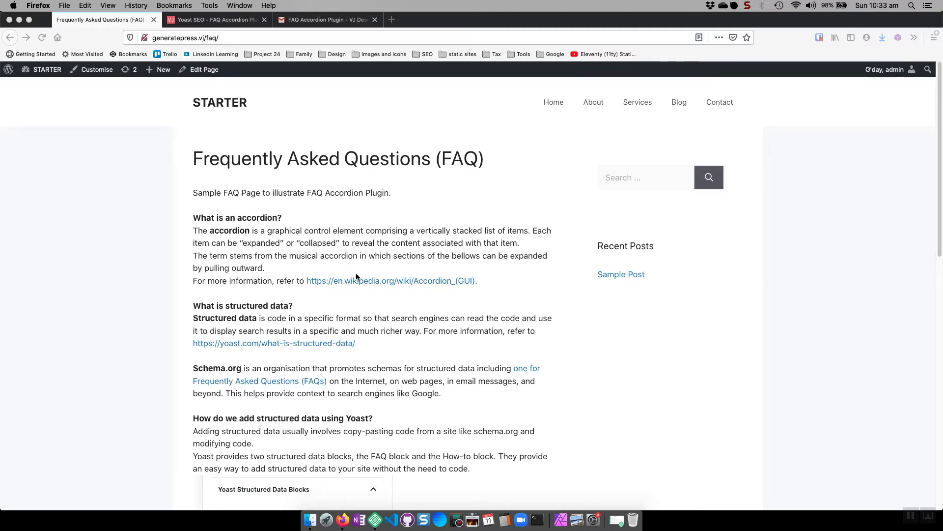
{"action": "scroll", "coordinate": [355, 277], "scroll_direction": "down", "scroll_amount": 1}
{"action": "scroll", "coordinate": [356, 276], "scroll_direction": "down", "scroll_amount": 1}
{"action": "scroll", "coordinate": [356, 276], "scroll_direction": "down", "scroll_amount": 2}
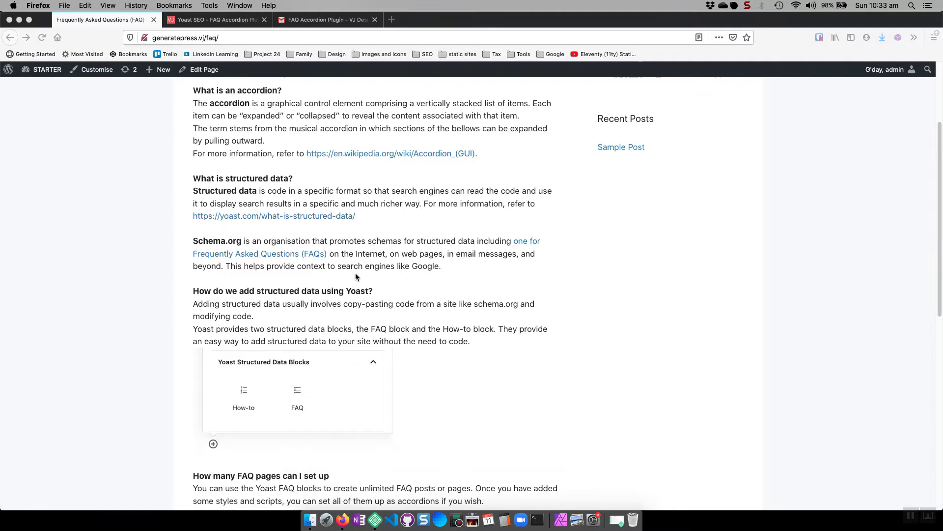
{"action": "scroll", "coordinate": [356, 276], "scroll_direction": "down", "scroll_amount": 3}
{"action": "scroll", "coordinate": [356, 276], "scroll_direction": "down", "scroll_amount": 2}
{"action": "scroll", "coordinate": [356, 276], "scroll_direction": "down", "scroll_amount": 2}
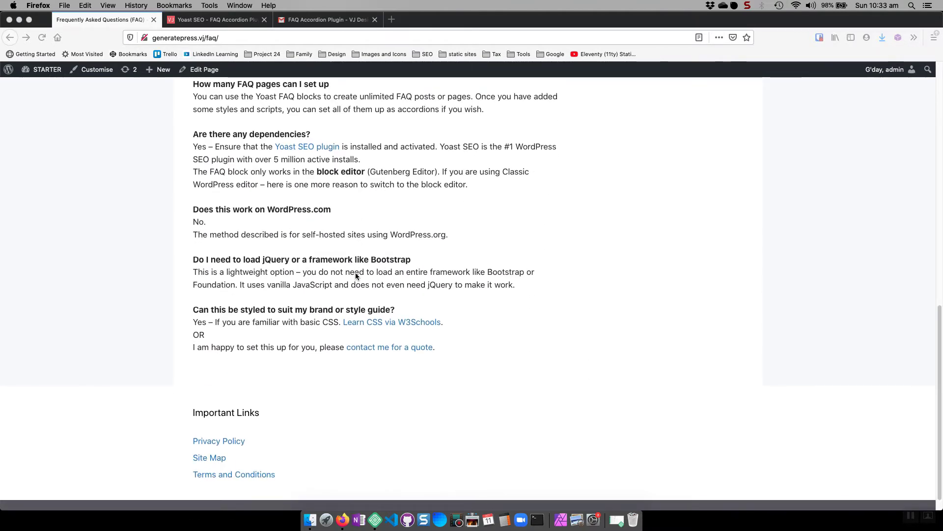
{"action": "scroll", "coordinate": [355, 276], "scroll_direction": "up", "scroll_amount": 3}
{"action": "scroll", "coordinate": [355, 277], "scroll_direction": "up", "scroll_amount": 2}
{"action": "scroll", "coordinate": [355, 274], "scroll_direction": "up", "scroll_amount": 3}
{"action": "scroll", "coordinate": [347, 269], "scroll_direction": "up", "scroll_amount": 5}
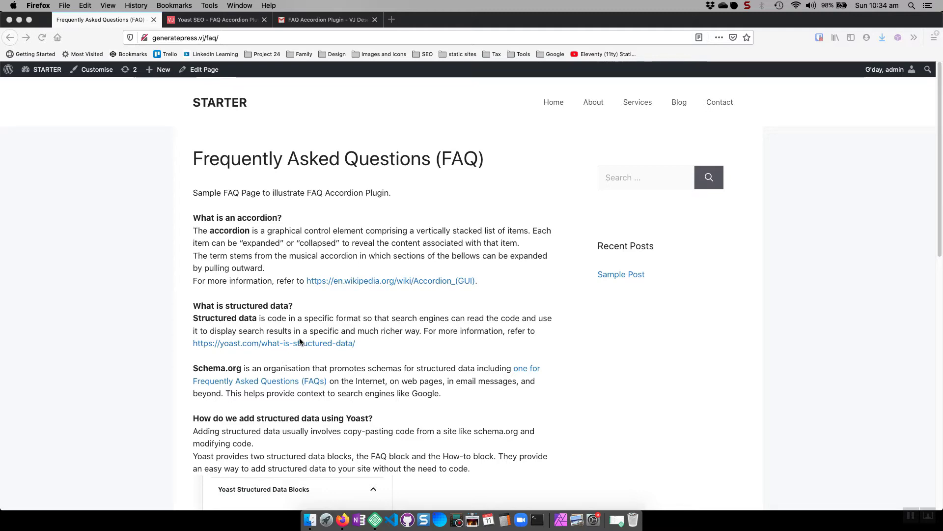
- Open the FAQ page for editing, select the Yoast FAQ block, and move the structured data question up and back
{"action": "left_click", "coordinate": [209, 71]}
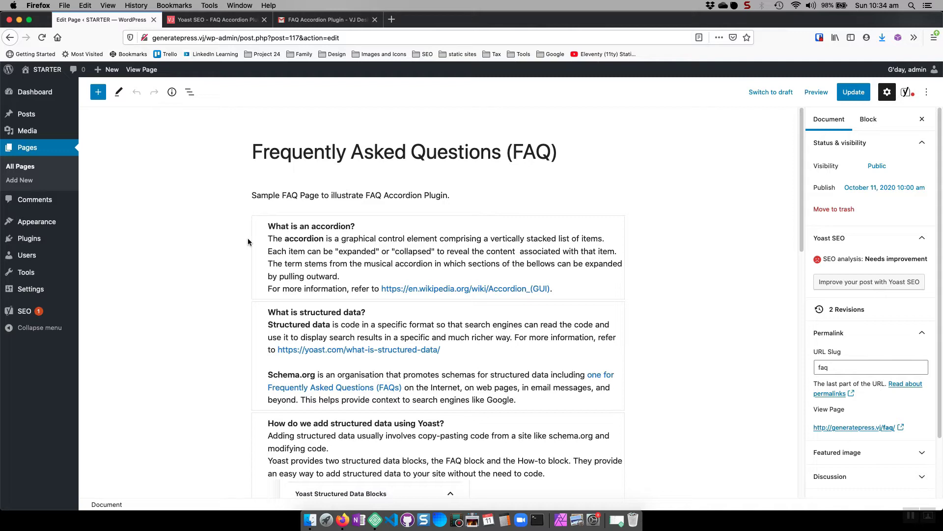
{"action": "scroll", "coordinate": [247, 238], "scroll_direction": "down", "scroll_amount": 3}
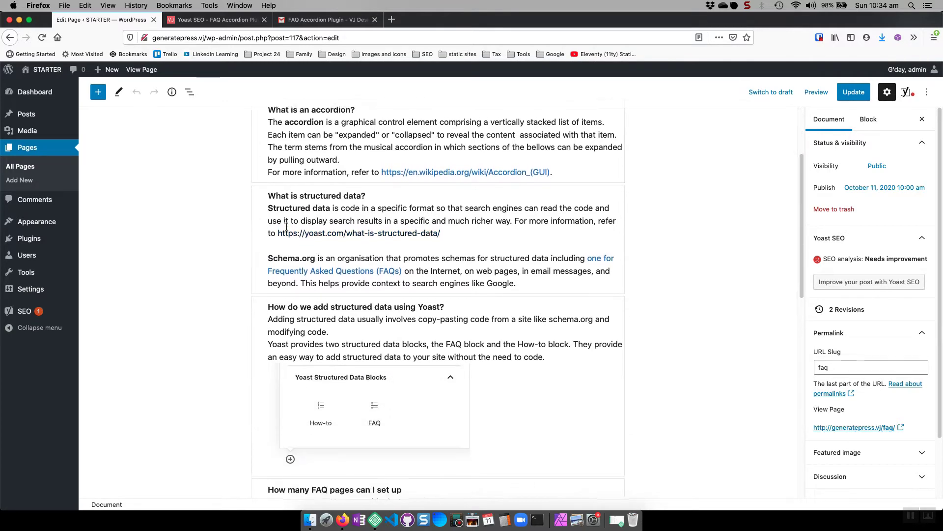
{"action": "scroll", "coordinate": [283, 237], "scroll_direction": "up", "scroll_amount": 1}
{"action": "left_click", "coordinate": [285, 246]}
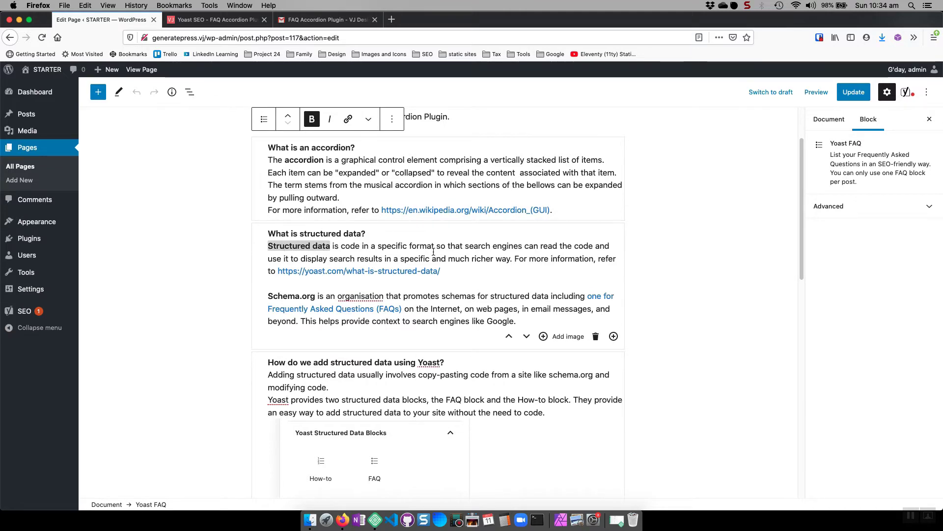
{"action": "left_click", "coordinate": [509, 337]}
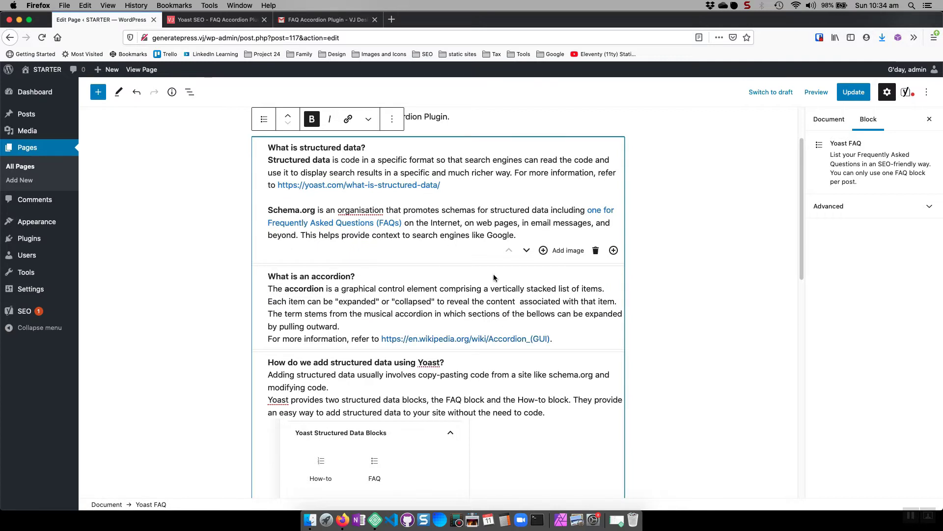
{"action": "left_click", "coordinate": [526, 250]}
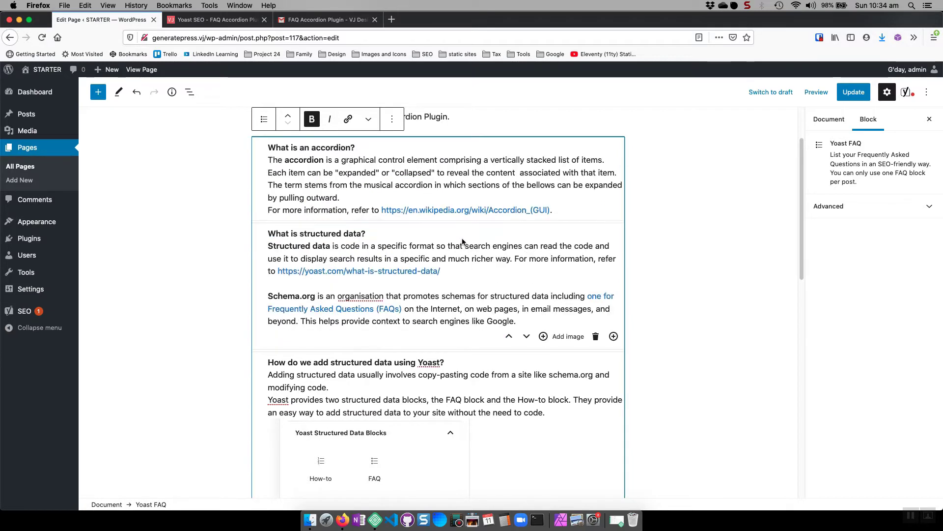
{"action": "scroll", "coordinate": [516, 339], "scroll_direction": "down", "scroll_amount": 2}
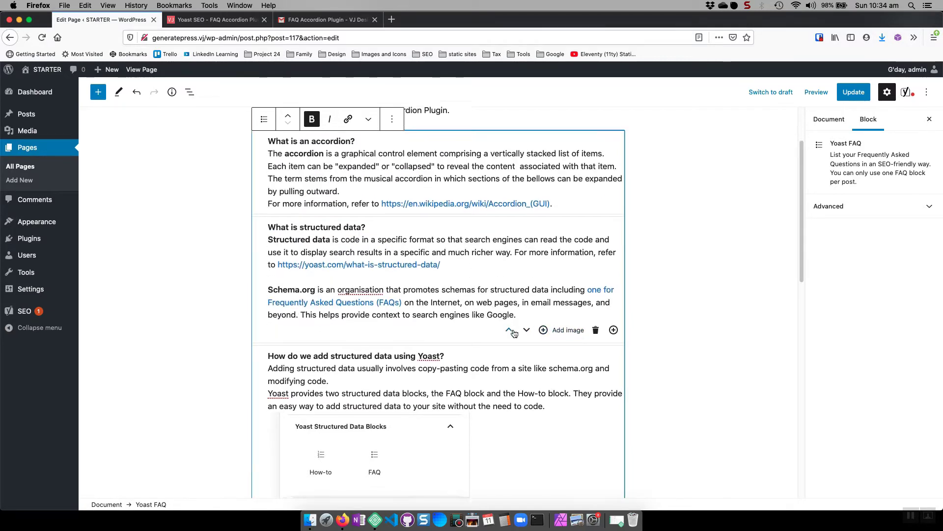
{"action": "scroll", "coordinate": [336, 380], "scroll_direction": "down", "scroll_amount": 4}
{"action": "scroll", "coordinate": [347, 372], "scroll_direction": "down", "scroll_amount": 5}
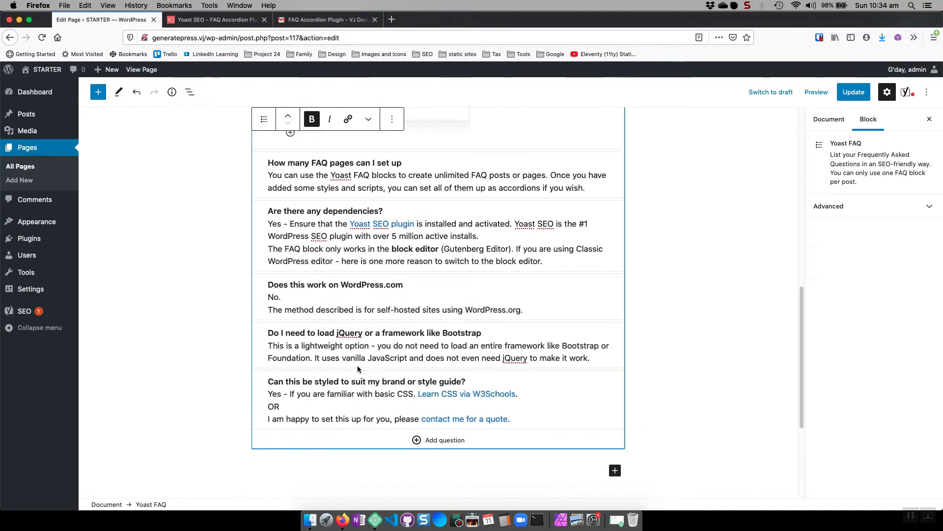
{"action": "scroll", "coordinate": [358, 368], "scroll_direction": "down", "scroll_amount": 5}
{"action": "scroll", "coordinate": [358, 368], "scroll_direction": "up", "scroll_amount": 2}
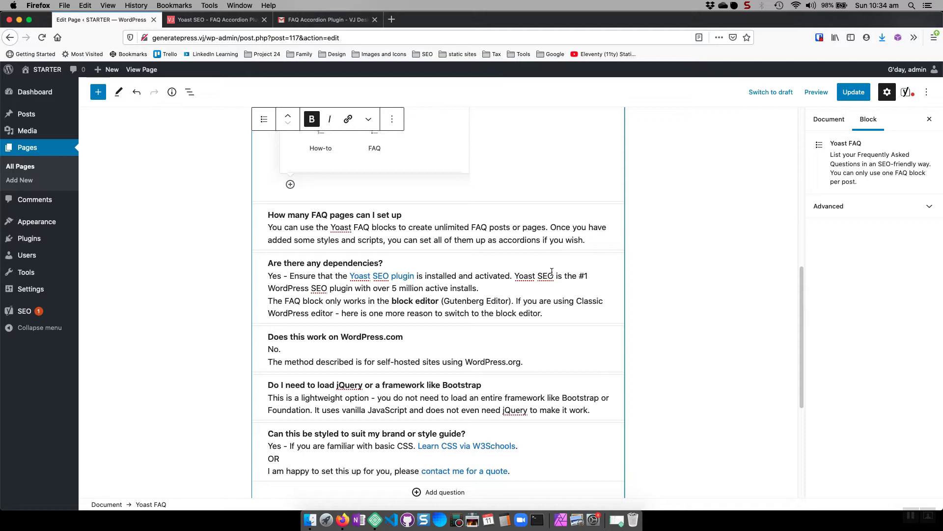
{"action": "scroll", "coordinate": [528, 268], "scroll_direction": "up", "scroll_amount": 2}
{"action": "scroll", "coordinate": [479, 270], "scroll_direction": "up", "scroll_amount": 3}
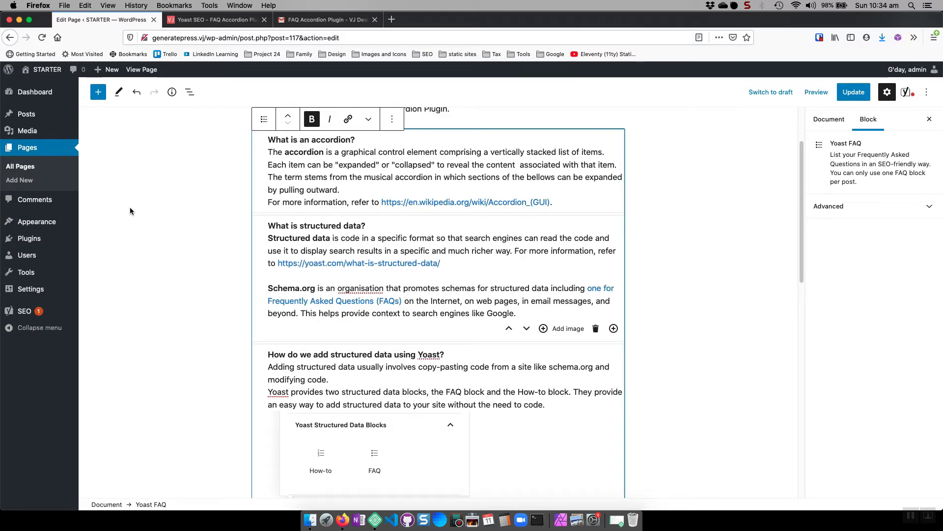
- Leave the editor without saving, highlight Yoast SEO among installed plugins, and go to Add Plugins
{"action": "left_click", "coordinate": [27, 240]}
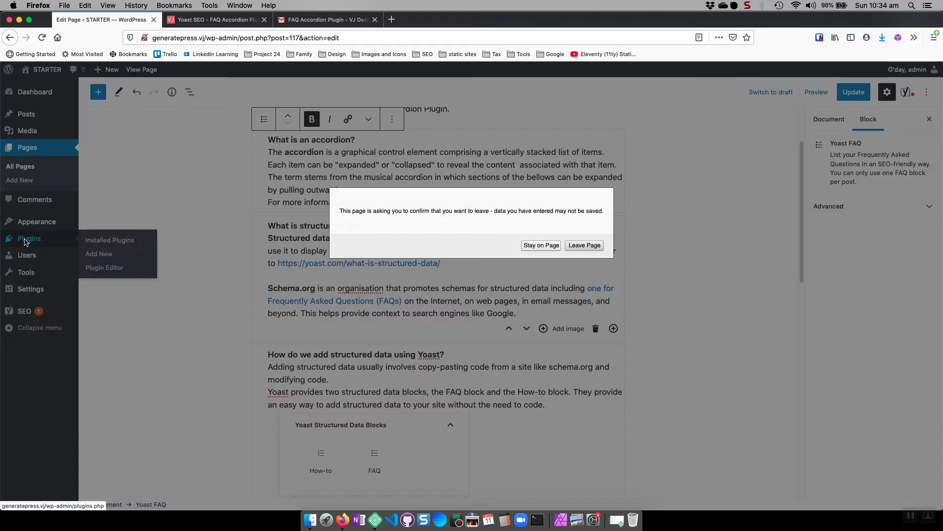
{"action": "left_click", "coordinate": [583, 245]}
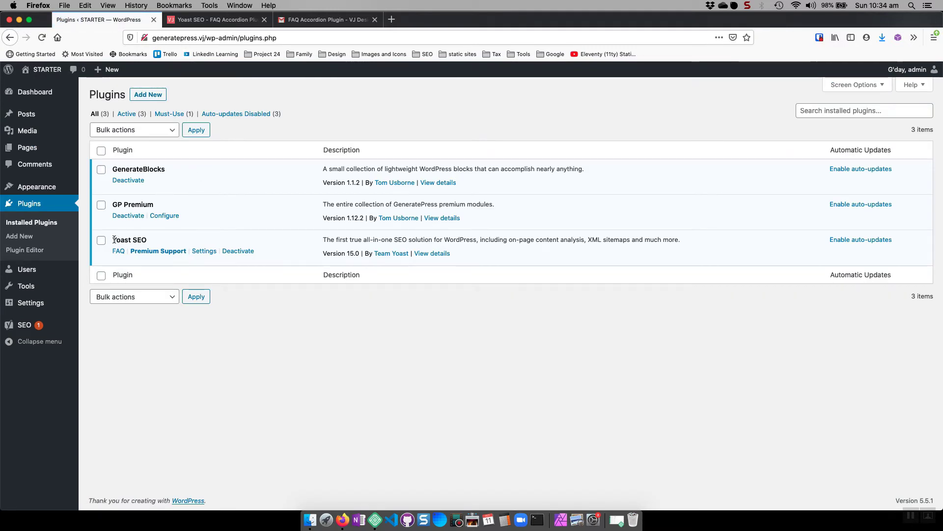
{"action": "left_click_drag", "start_coordinate": [112, 239], "coordinate": [158, 241]}
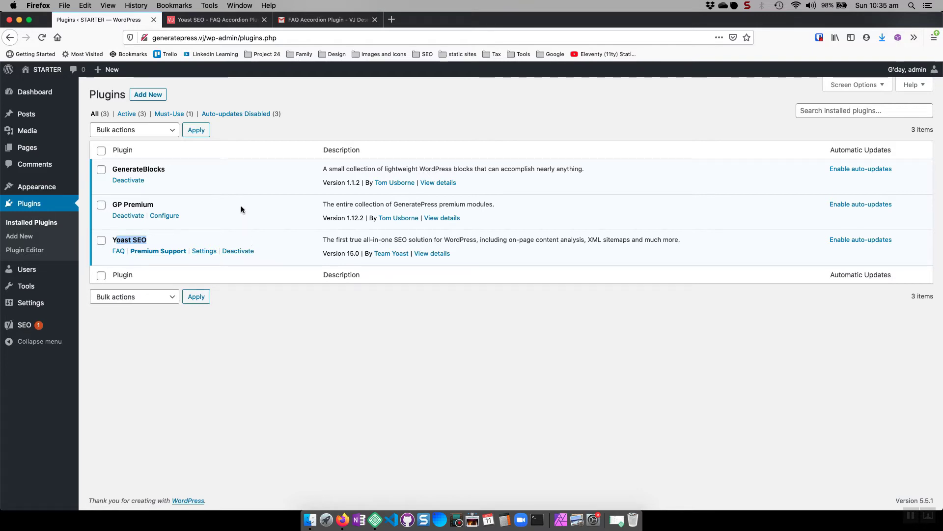
{"action": "left_click", "coordinate": [158, 97]}
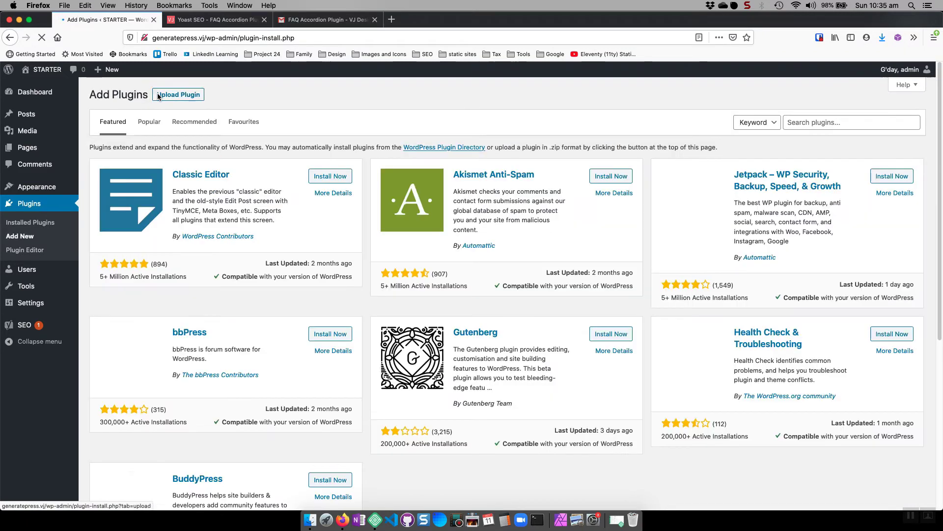
- Show the Upload Plugin panel and switch to the Yoast SEO FAQ Accordion Plugin article
{"action": "left_click", "coordinate": [189, 100]}
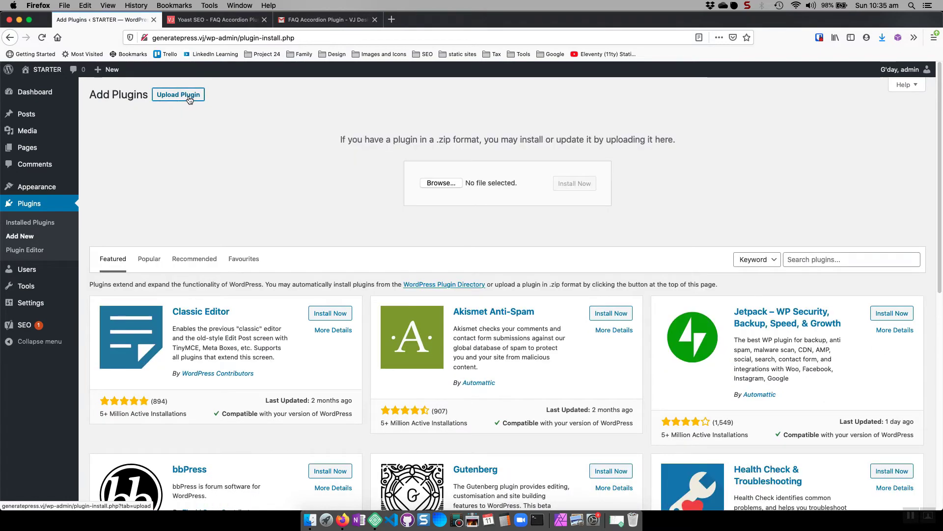
{"action": "left_click", "coordinate": [218, 21]}
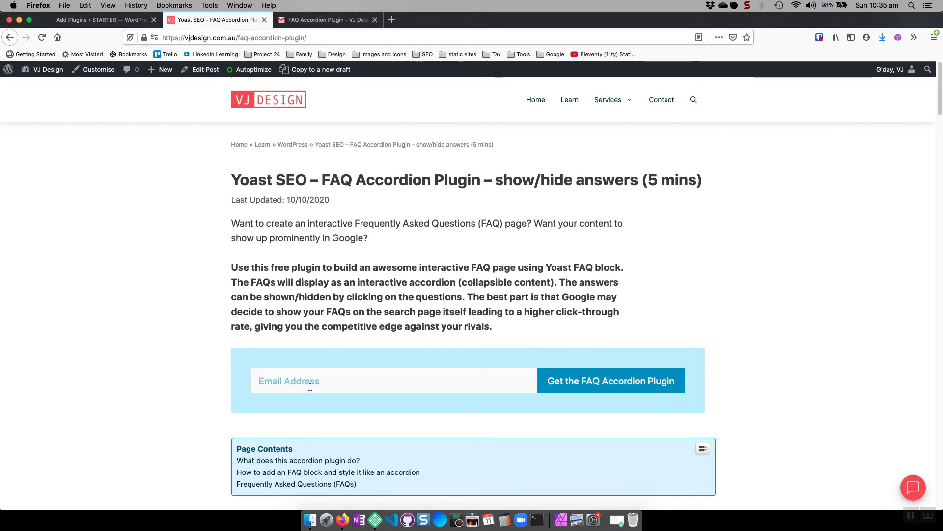
{"action": "type", "text": "m"}
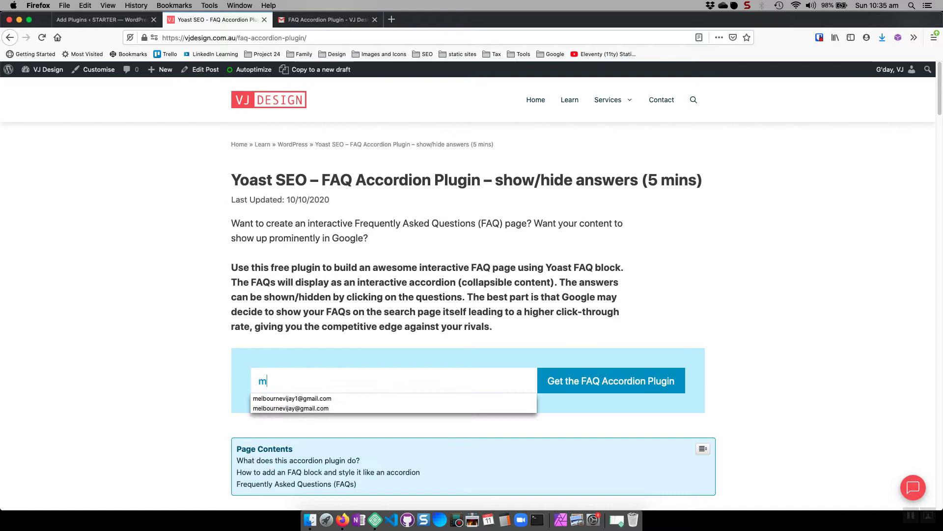
{"action": "type", "text": "e"}
- Autofill the sign-up email, view the Gmail plugin download email, and return to Add Plugins
{"action": "left_click", "coordinate": [322, 408]}
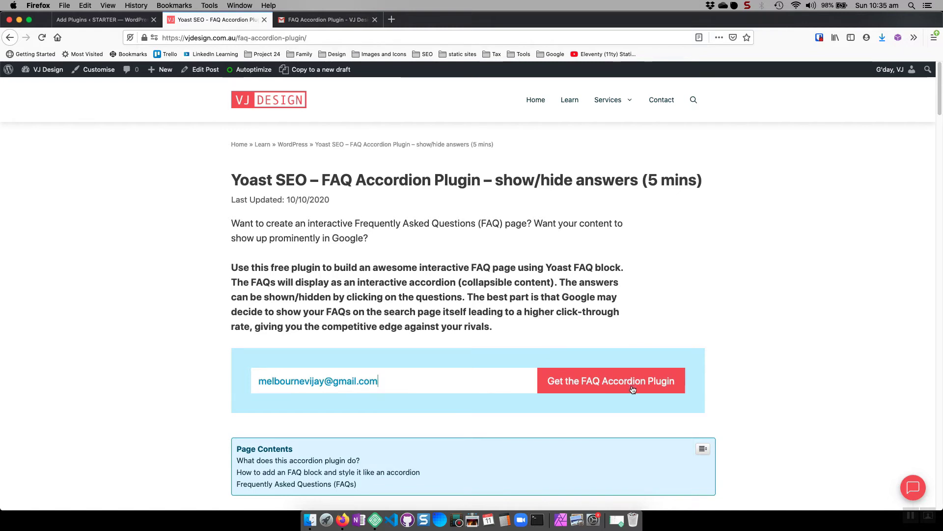
{"action": "left_click", "coordinate": [310, 20]}
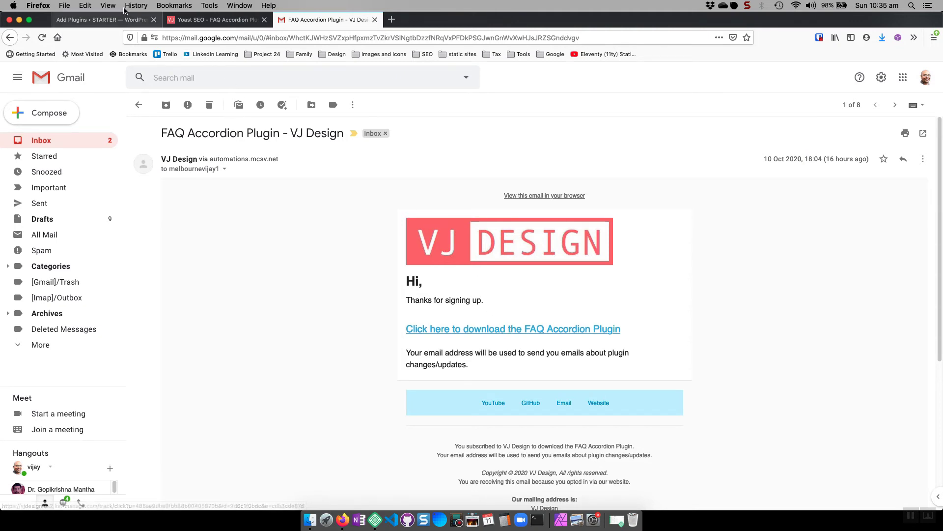
{"action": "left_click", "coordinate": [102, 22]}
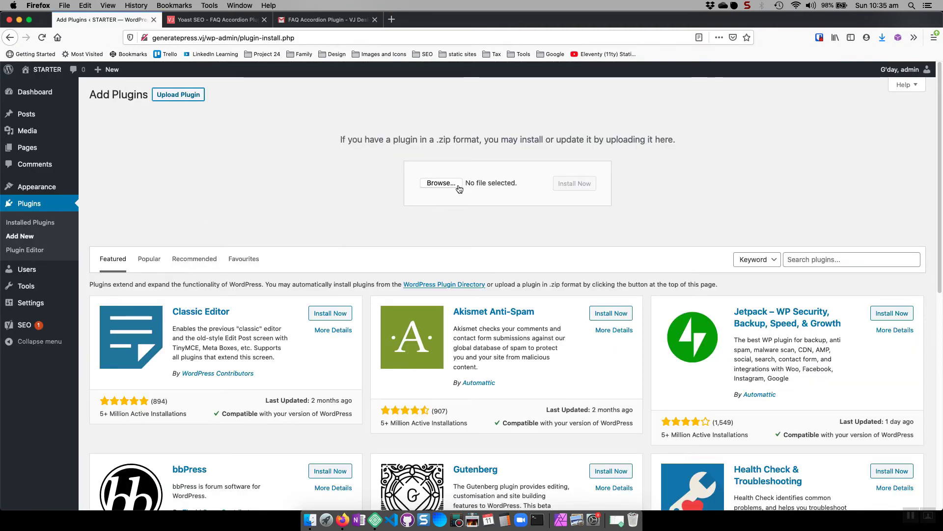
- Install and activate yoast-faq-accordion.zip, then view the FAQ page from All Pages
{"action": "left_click", "coordinate": [440, 184]}
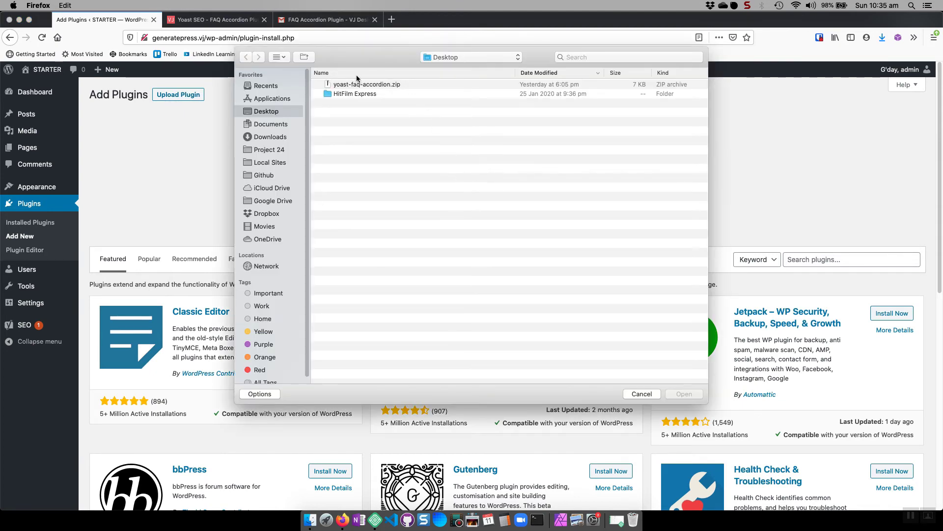
{"action": "left_click", "coordinate": [358, 87]}
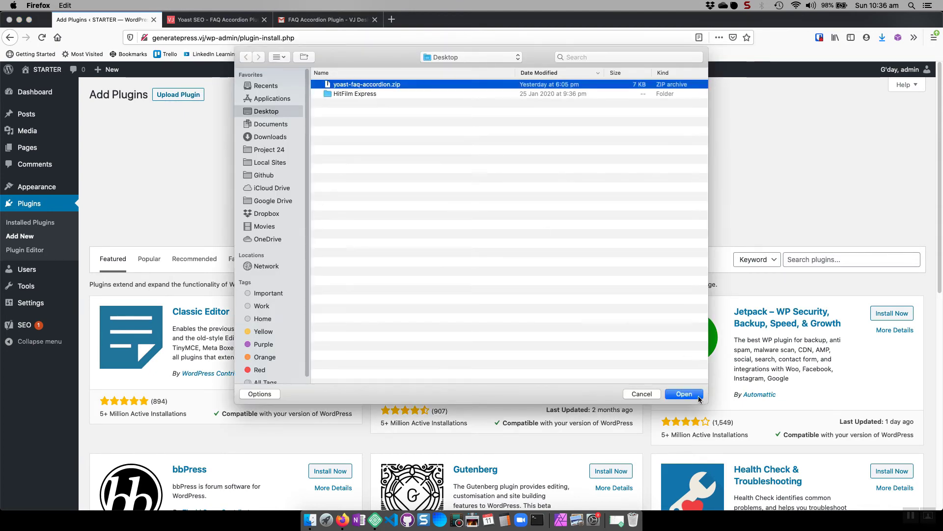
{"action": "left_click", "coordinate": [685, 394]}
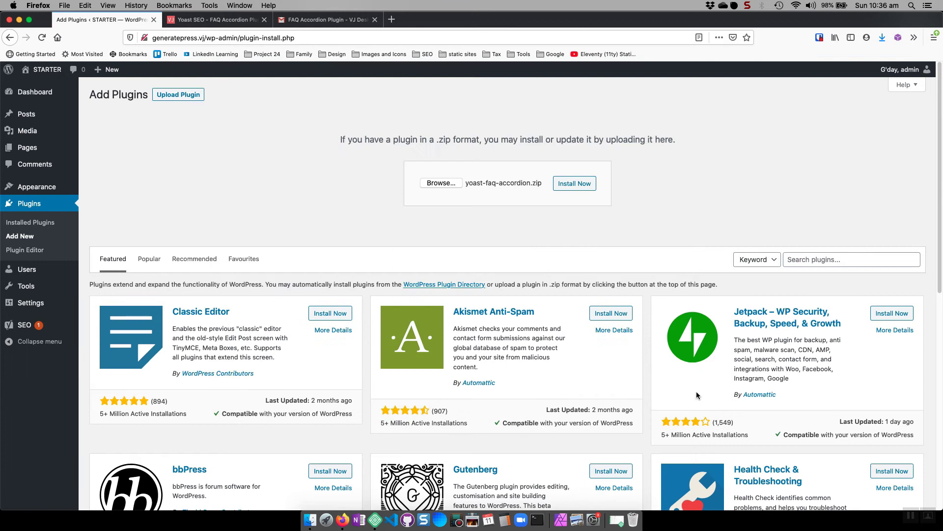
{"action": "left_click", "coordinate": [577, 189]}
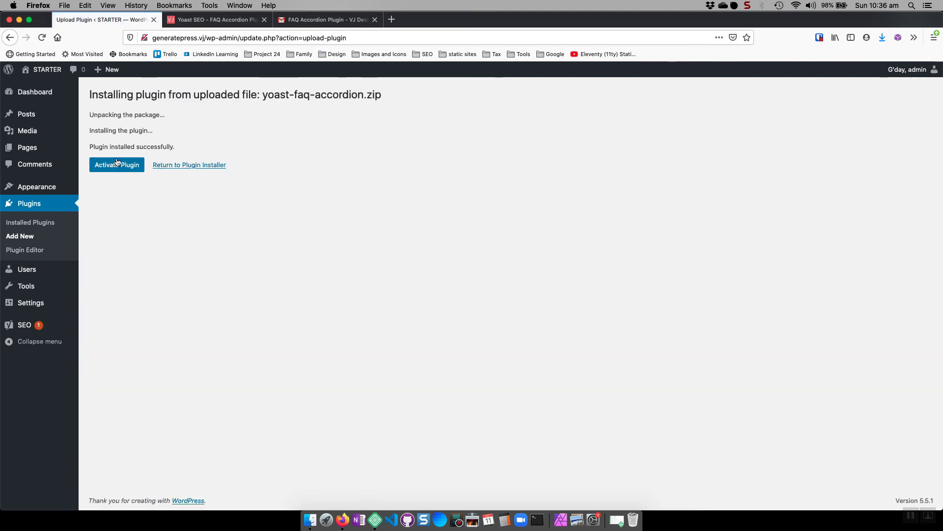
{"action": "left_click", "coordinate": [116, 164]}
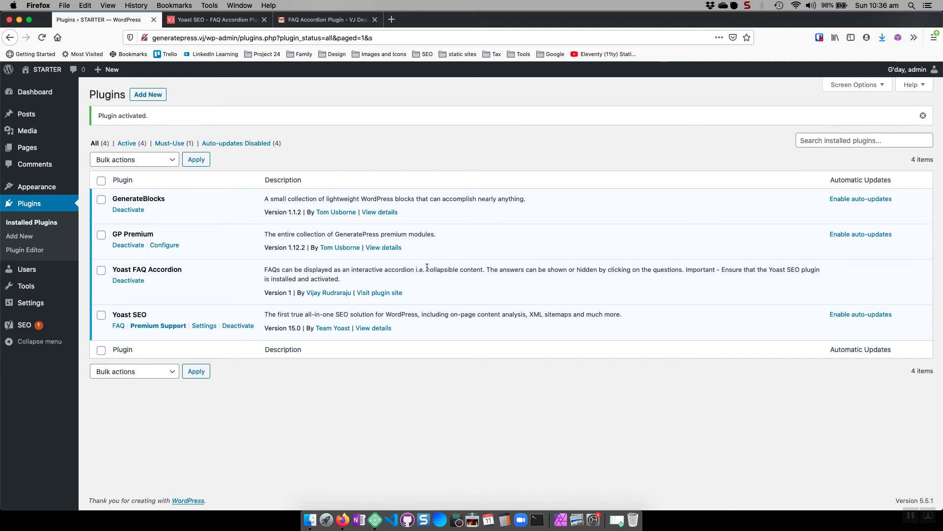
{"action": "mouse_move", "coordinate": [27, 147]}
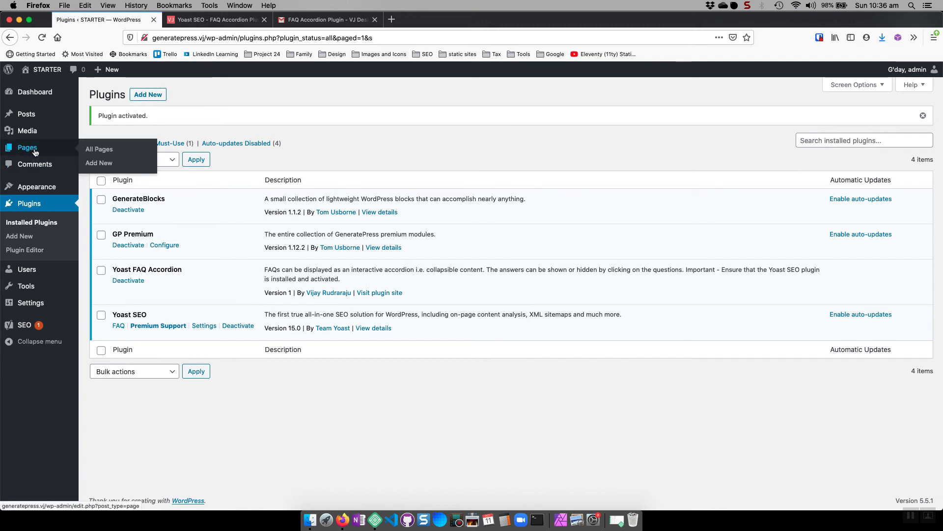
{"action": "left_click", "coordinate": [103, 149]}
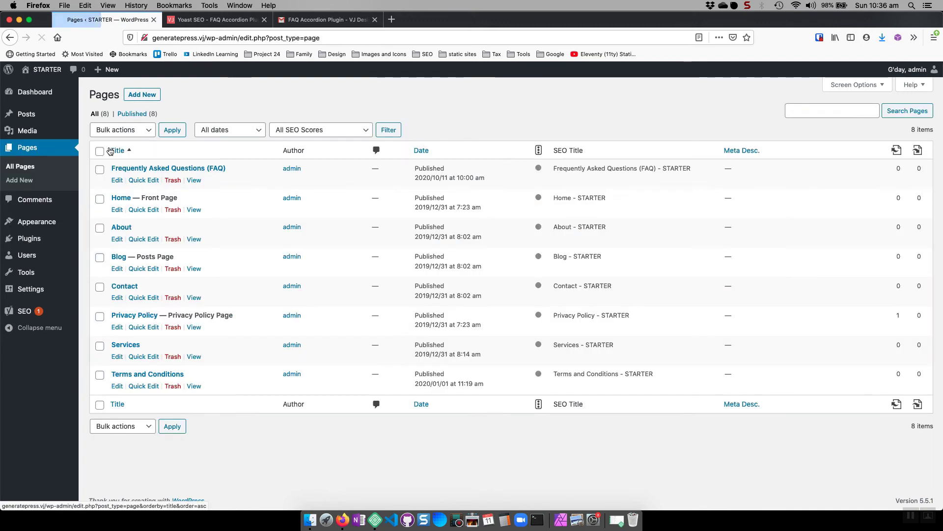
{"action": "left_click", "coordinate": [194, 180]}
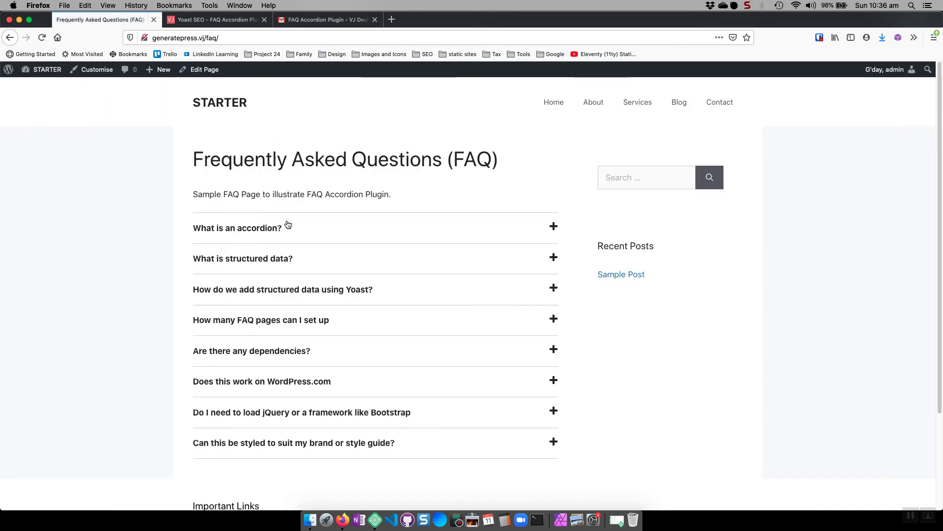
{"action": "scroll", "coordinate": [288, 225], "scroll_direction": "down", "scroll_amount": 1}
{"action": "scroll", "coordinate": [288, 214], "scroll_direction": "down", "scroll_amount": 2}
{"action": "scroll", "coordinate": [288, 223], "scroll_direction": "up", "scroll_amount": 2}
{"action": "scroll", "coordinate": [288, 223], "scroll_direction": "up", "scroll_amount": 1}
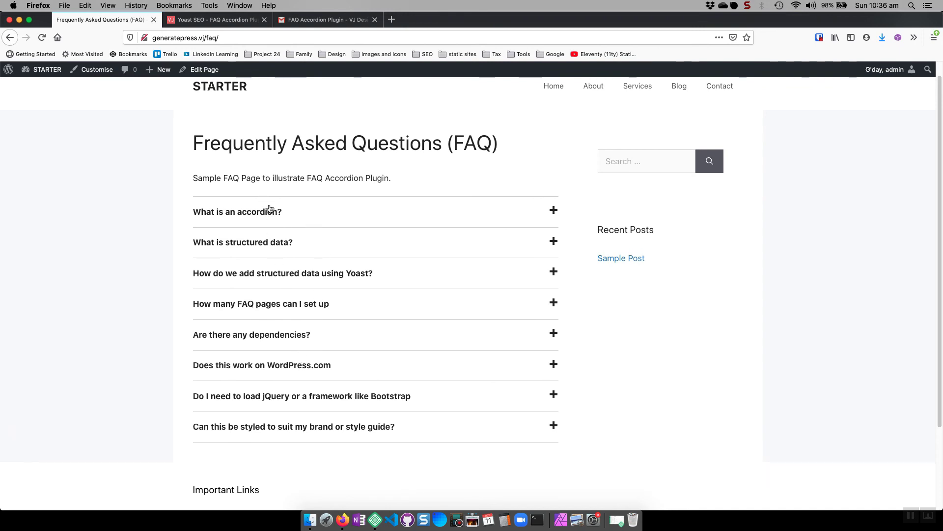
- Expand each FAQ answer in turn: accordion, structured data, Yoast, page limit, dependencies, WordPress.com
{"action": "left_click", "coordinate": [271, 213]}
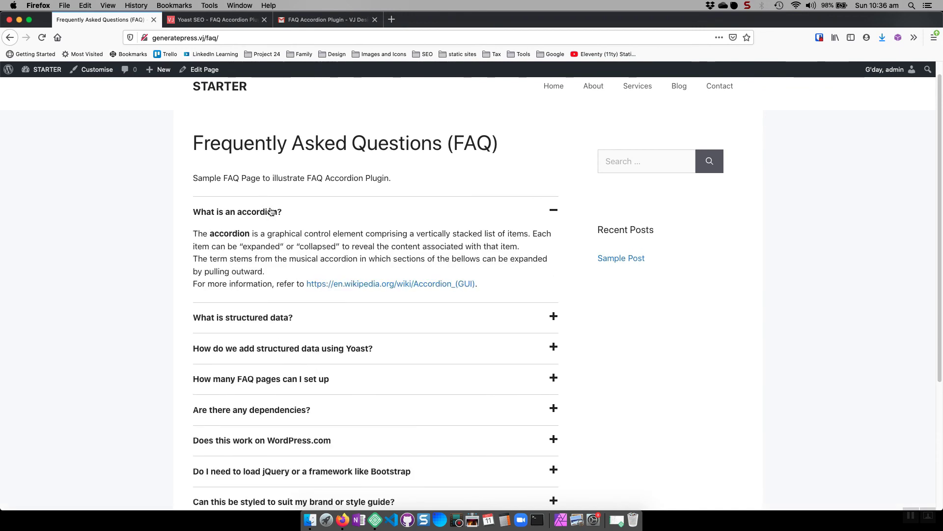
{"action": "left_click", "coordinate": [271, 213]}
{"action": "left_click", "coordinate": [274, 248]}
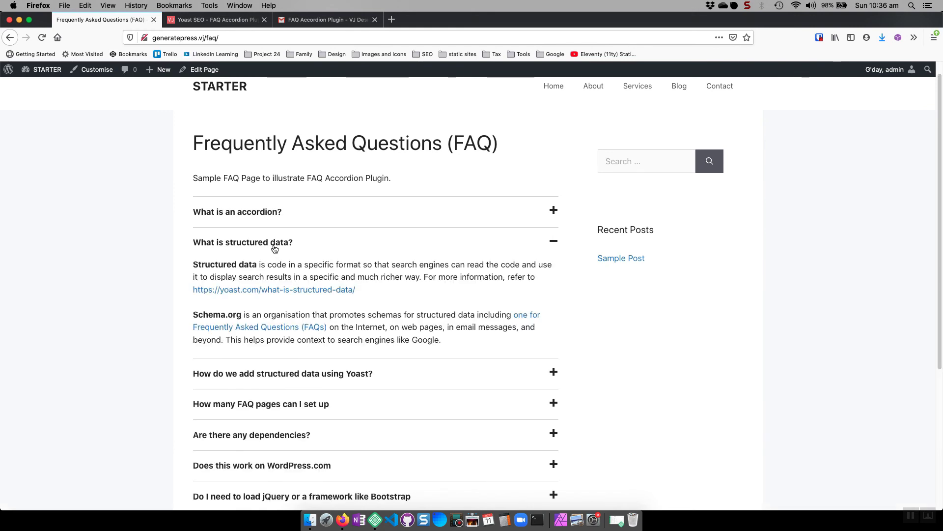
{"action": "left_click", "coordinate": [273, 248]}
{"action": "left_click", "coordinate": [278, 273]}
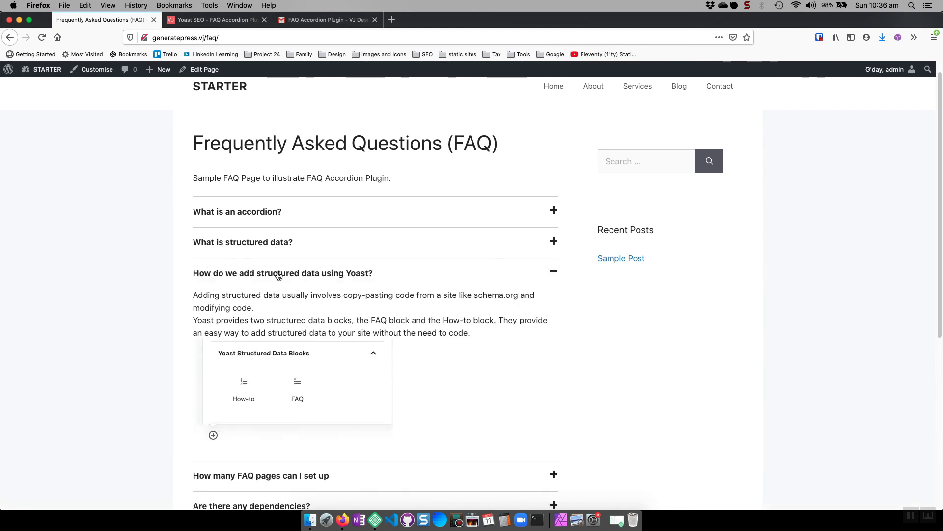
{"action": "left_click", "coordinate": [278, 274]}
{"action": "left_click", "coordinate": [274, 305]}
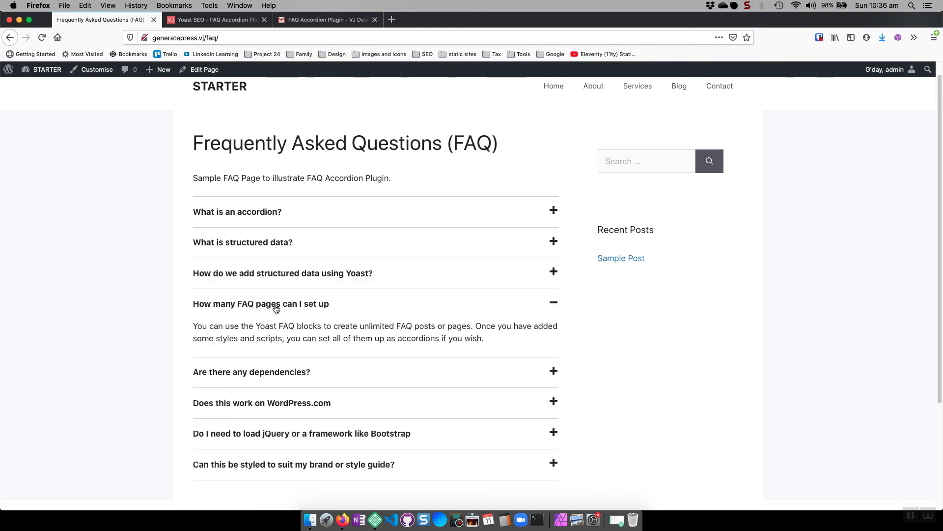
{"action": "scroll", "coordinate": [276, 307], "scroll_direction": "down", "scroll_amount": 2}
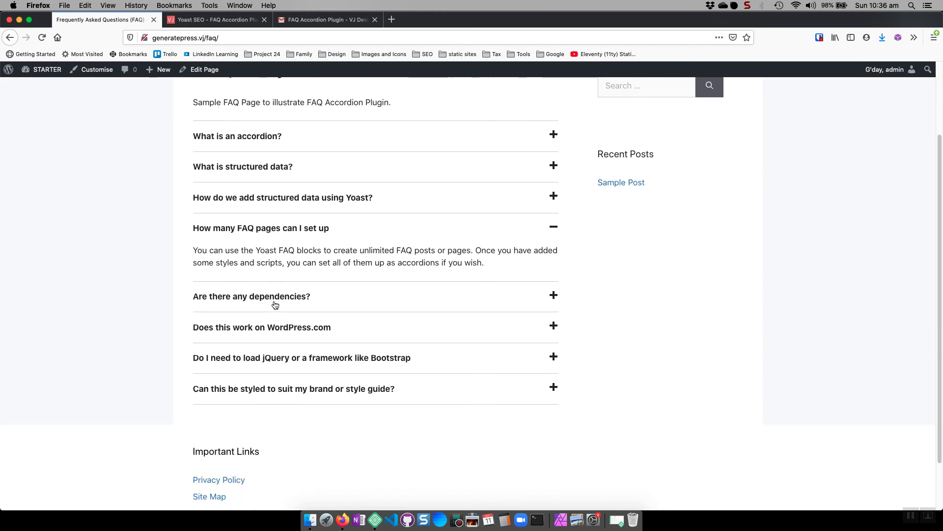
{"action": "left_click", "coordinate": [275, 303]}
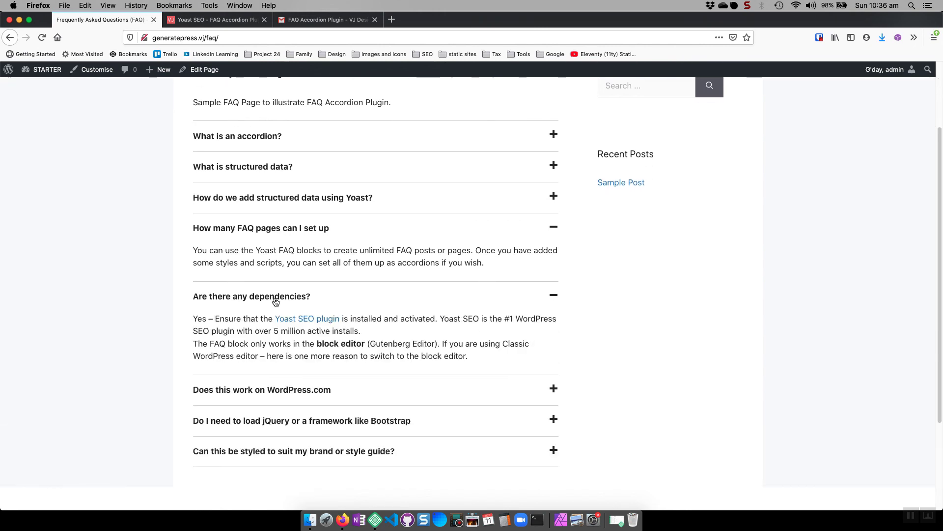
{"action": "left_click", "coordinate": [300, 390]}
{"action": "scroll", "coordinate": [305, 309], "scroll_direction": "down", "scroll_amount": 3}
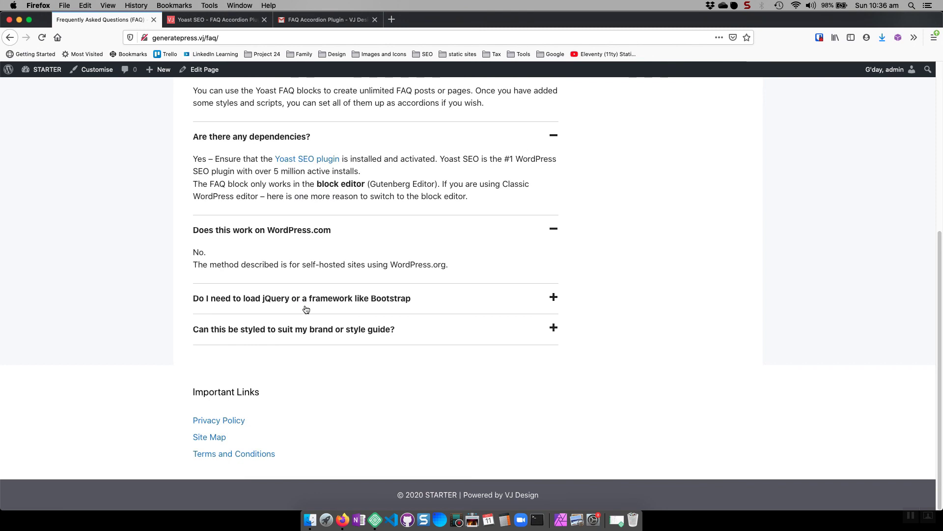